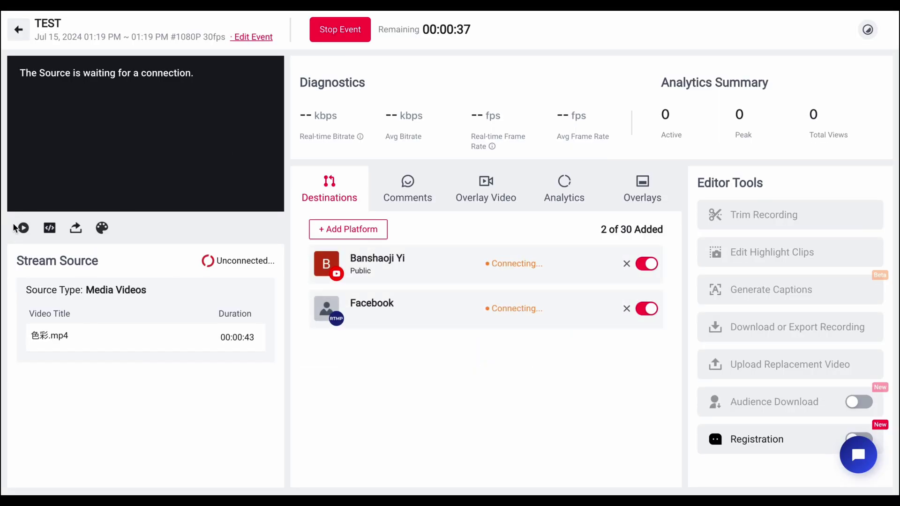
- Open the live TEST event's public viewer page to watch its stream
{"action": "left_click", "coordinate": [23, 228]}
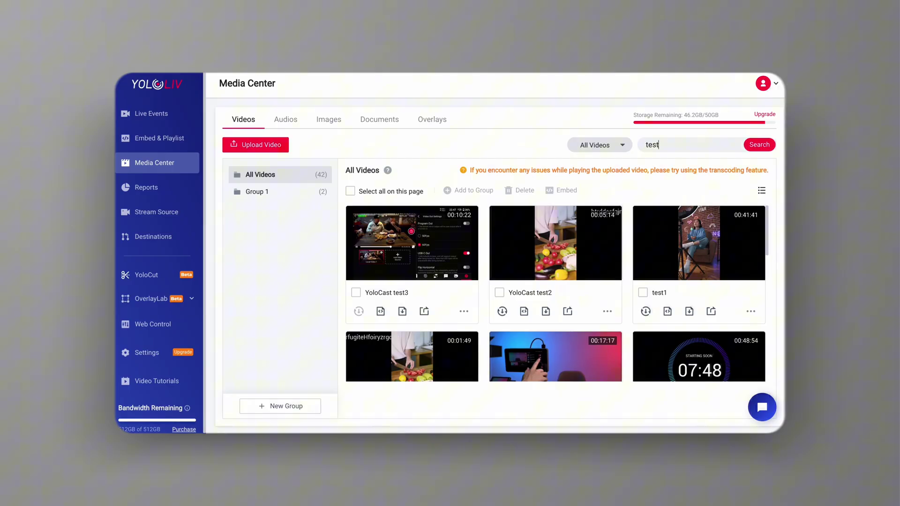
- Show the video library as a detailed list and reapply the All Videos filter
{"action": "scroll", "coordinate": [450, 216], "scroll_direction": "down", "scroll_amount": 5}
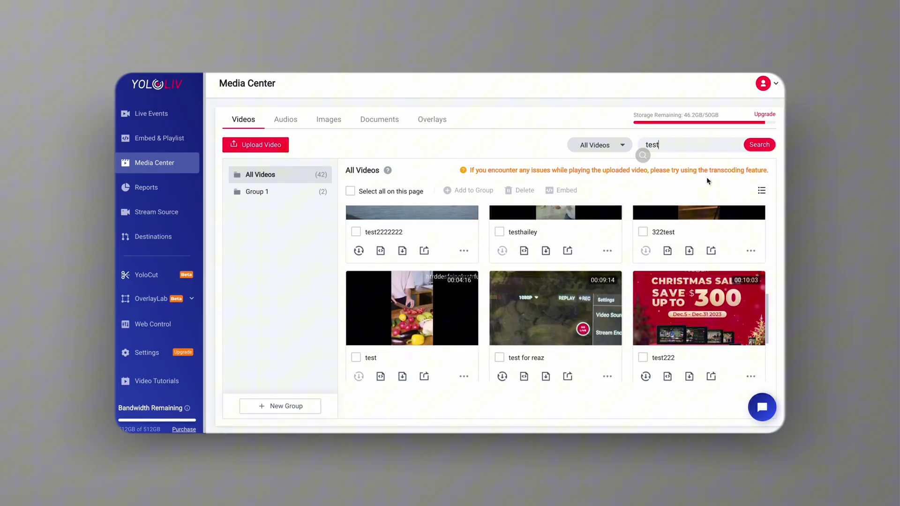
{"action": "left_click", "coordinate": [762, 191]}
{"action": "scroll", "coordinate": [511, 284], "scroll_direction": "down", "scroll_amount": 5}
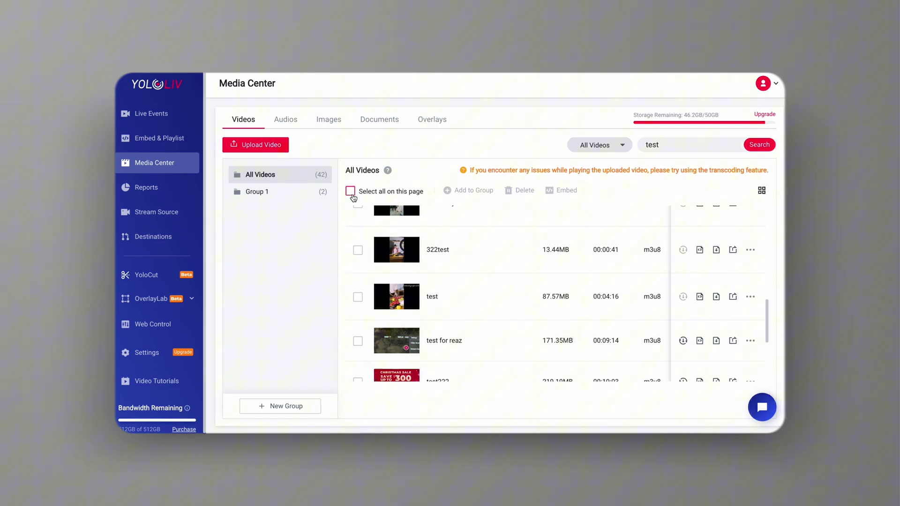
{"action": "left_click", "coordinate": [608, 153]}
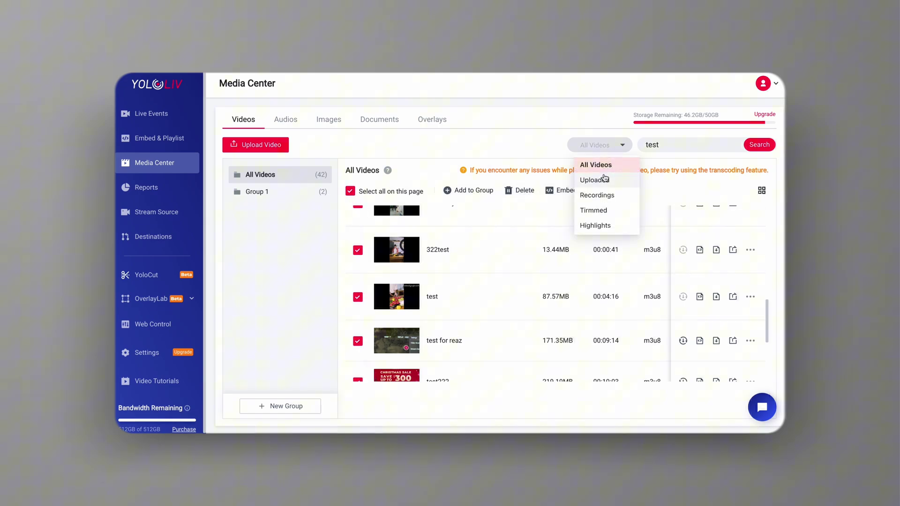
{"action": "left_click", "coordinate": [683, 145]}
{"action": "key", "text": "Return"}
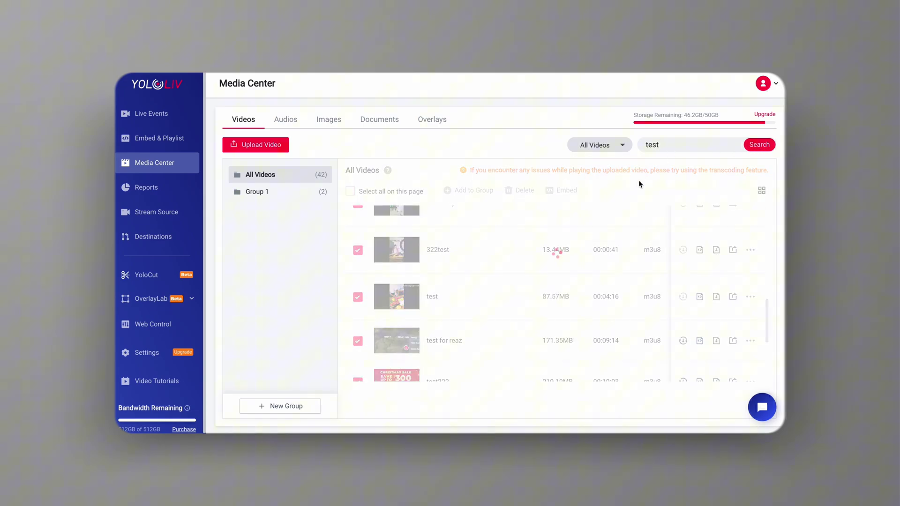
- View Group 1's videos, then try New Group and Upload Video without completing them
{"action": "left_click", "coordinate": [264, 192]}
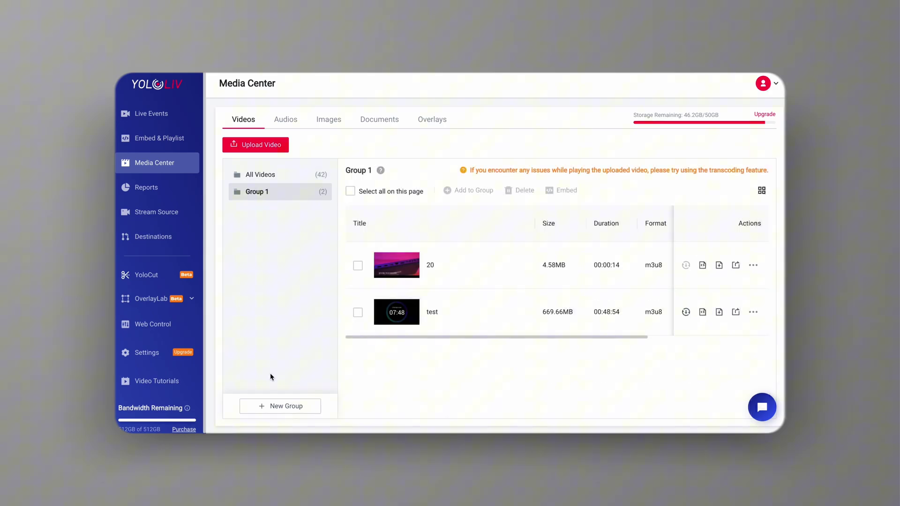
{"action": "left_click", "coordinate": [281, 407]}
{"action": "left_click", "coordinate": [470, 172]}
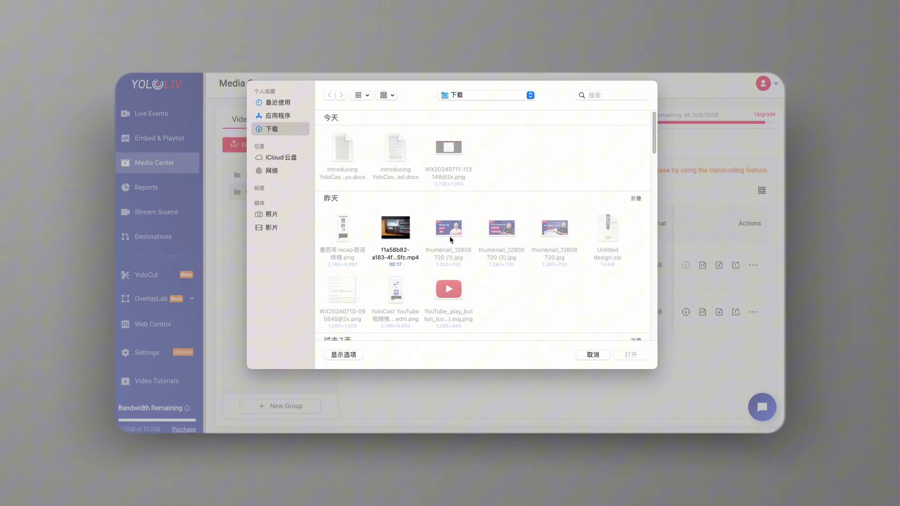
{"action": "scroll", "coordinate": [469, 234], "scroll_direction": "down", "scroll_amount": 2}
- Browse the Audios, Images, Documents and Overlays libraries in turn
{"action": "left_click", "coordinate": [286, 121]}
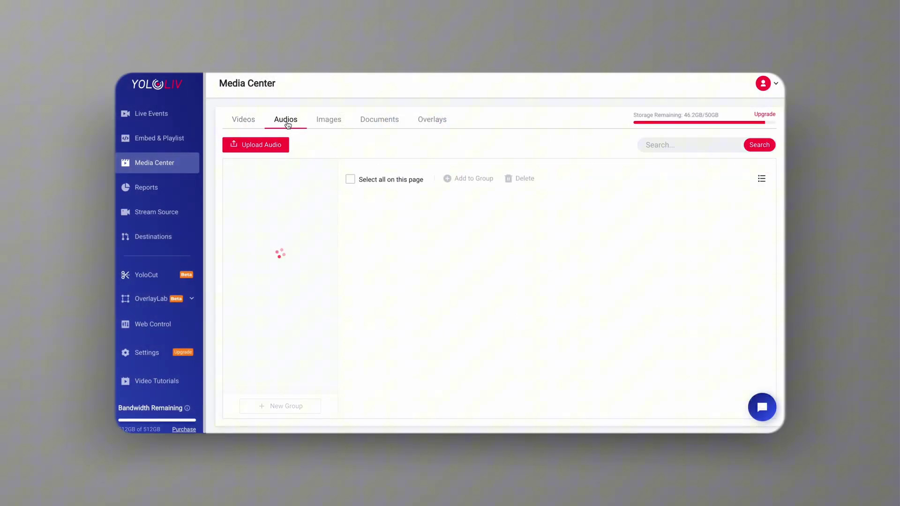
{"action": "left_click", "coordinate": [330, 121]}
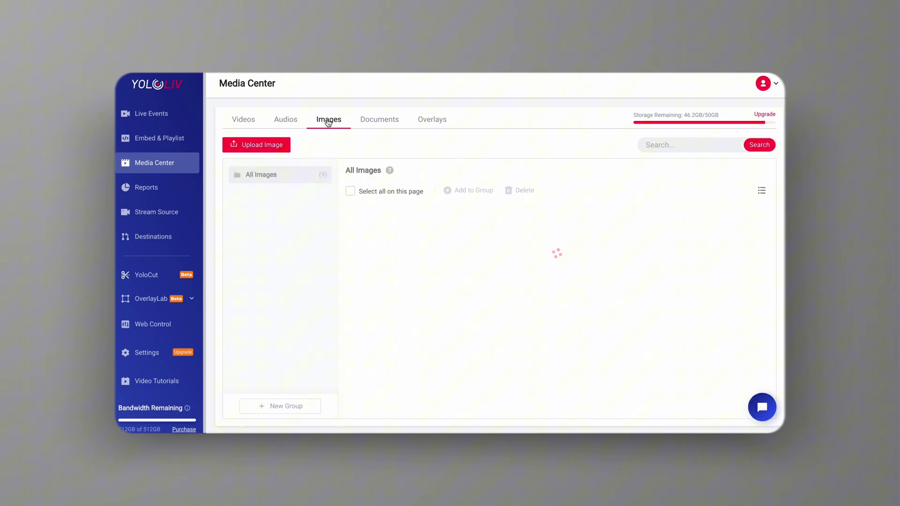
{"action": "left_click", "coordinate": [393, 123]}
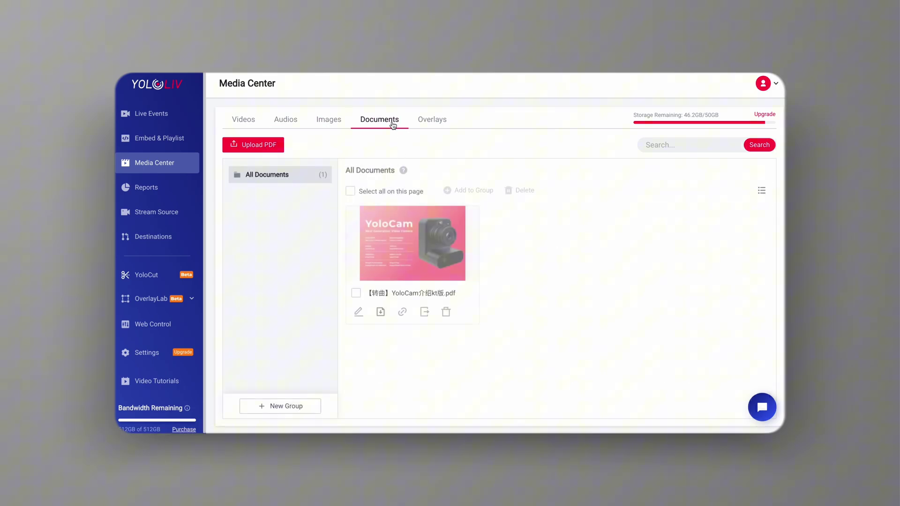
{"action": "left_click", "coordinate": [417, 124]}
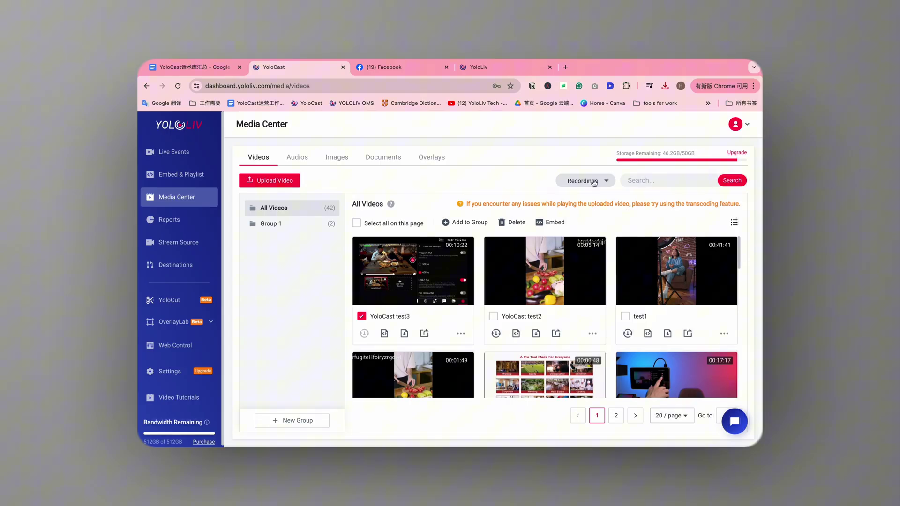
- Filter the library to recorded videos and toggle between list and thumbnail layout
{"action": "left_click", "coordinate": [585, 181]}
{"action": "left_click", "coordinate": [578, 225]}
{"action": "scroll", "coordinate": [369, 260], "scroll_direction": "down", "scroll_amount": 3}
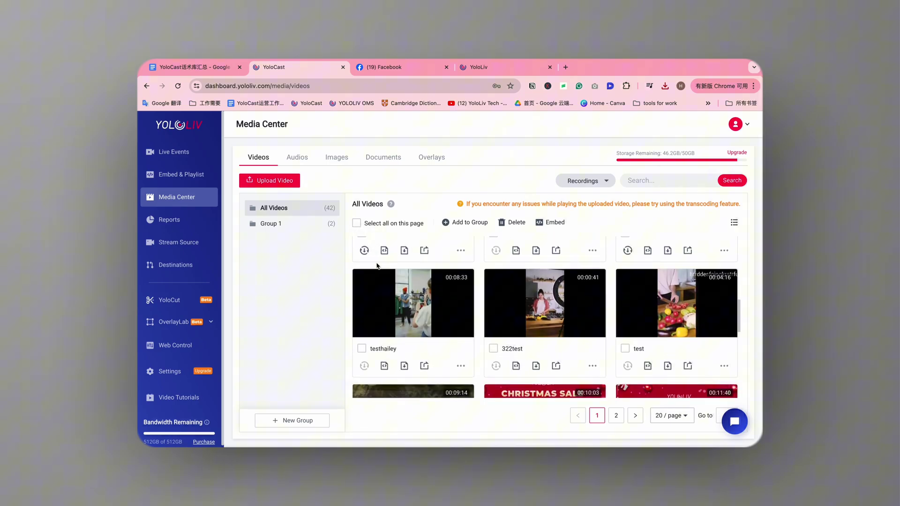
{"action": "scroll", "coordinate": [375, 264], "scroll_direction": "up", "scroll_amount": 3}
{"action": "left_click", "coordinate": [735, 222]}
{"action": "left_click", "coordinate": [734, 223]}
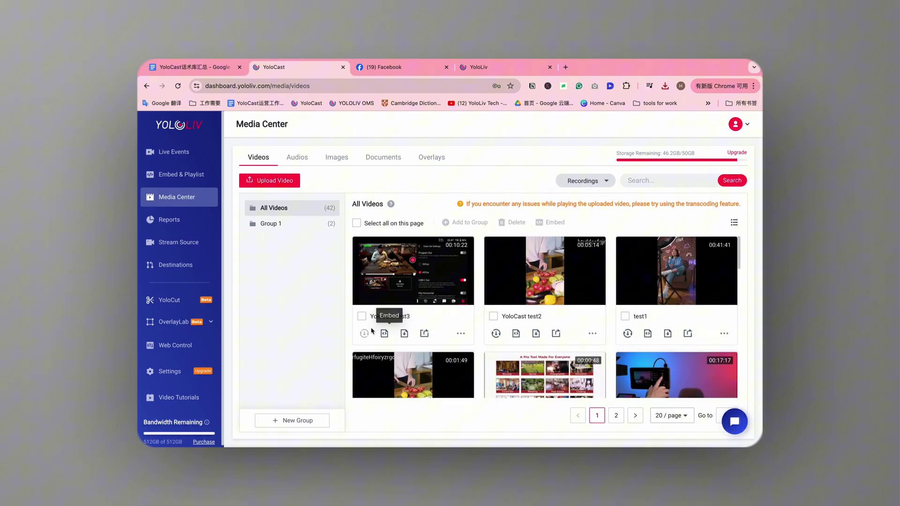
- Copy YoloCast test3's plain share link from its embed options
{"action": "left_click", "coordinate": [385, 334]}
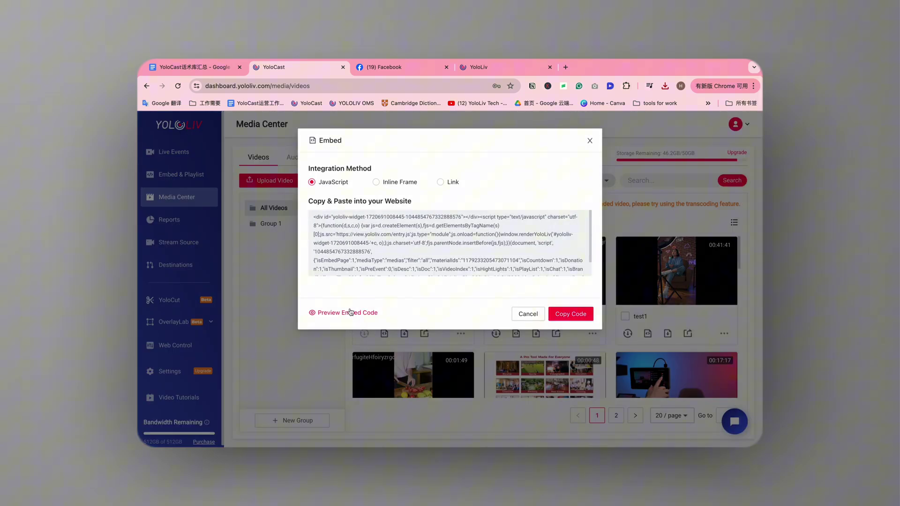
{"action": "left_click", "coordinate": [441, 182]}
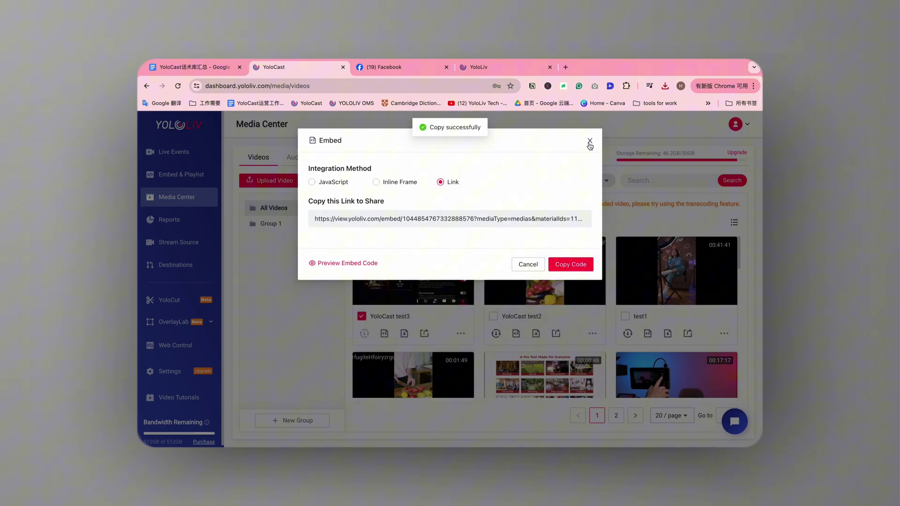
{"action": "left_click", "coordinate": [590, 142]}
{"action": "mouse_move", "coordinate": [406, 335]}
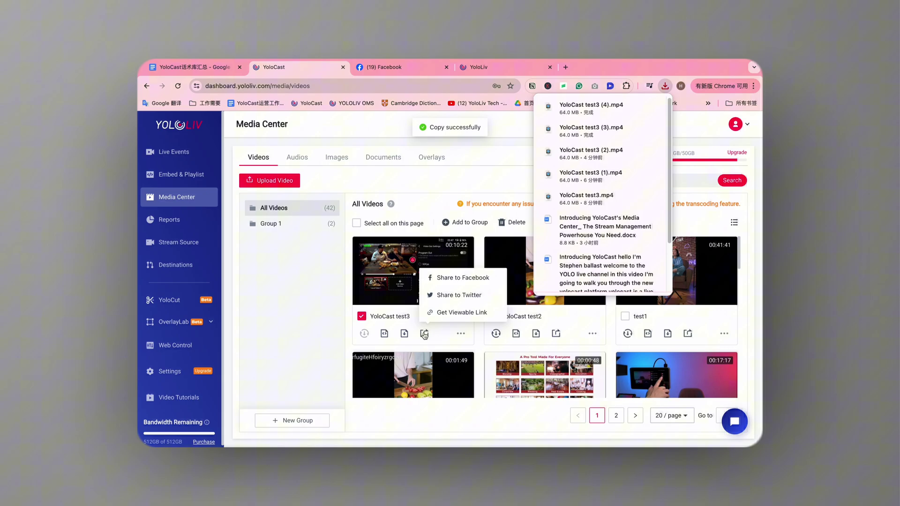
{"action": "left_click", "coordinate": [462, 280]}
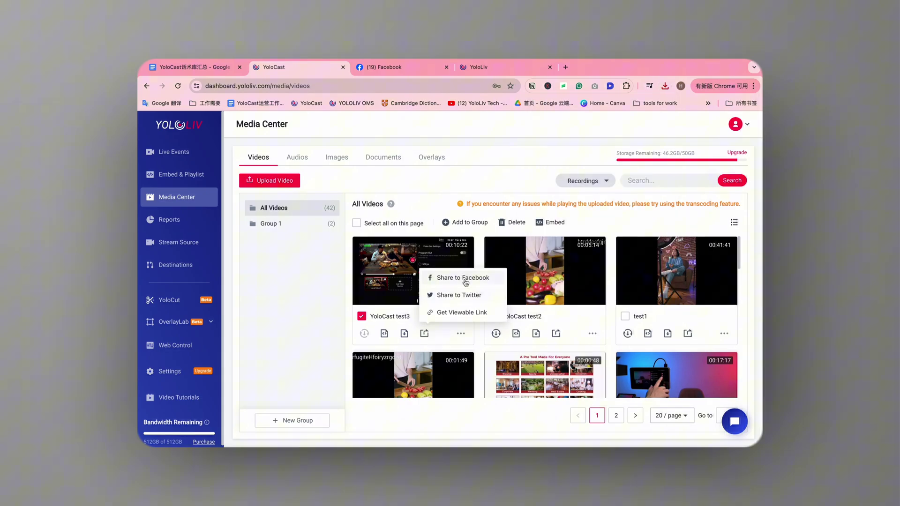
- Share YoloCast test3 to Facebook, then load the copied link in a new browser tab
{"action": "left_click", "coordinate": [399, 69]}
{"action": "left_click", "coordinate": [330, 65]}
{"action": "key", "text": "ctrl+t"}
{"action": "key", "text": "ctrl+v"}
{"action": "key", "text": "Return"}
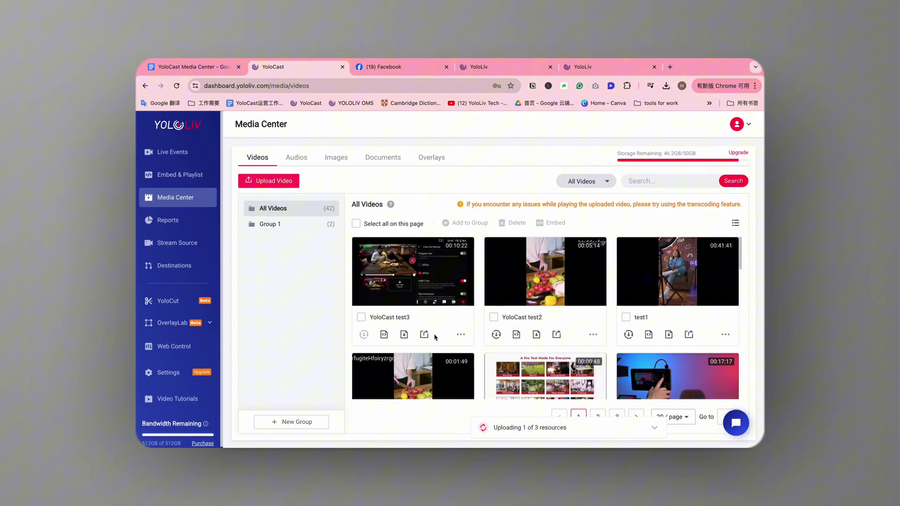
- Create a live event from YoloCast test3 and open its settings for editing
{"action": "left_click", "coordinate": [490, 262]}
{"action": "left_click", "coordinate": [541, 178]}
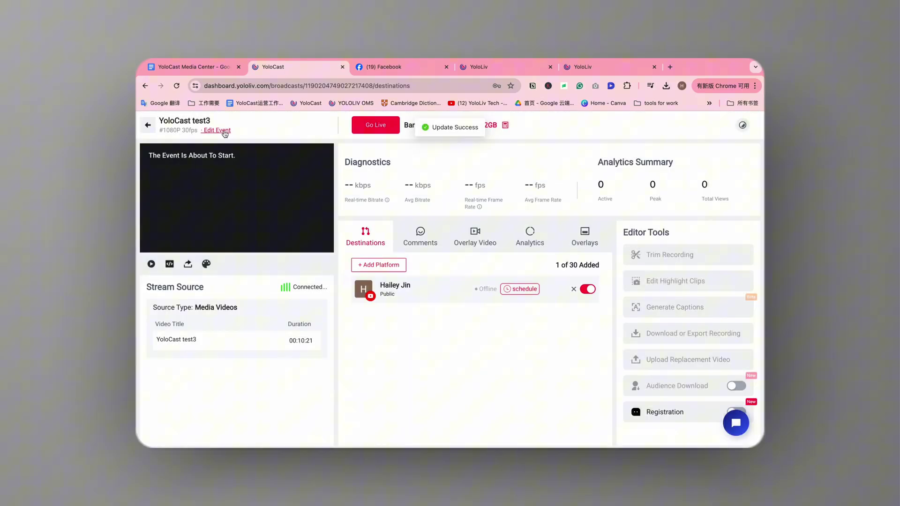
{"action": "left_click", "coordinate": [217, 131]}
{"action": "scroll", "coordinate": [474, 295], "scroll_direction": "down", "scroll_amount": 3}
{"action": "scroll", "coordinate": [474, 295], "scroll_direction": "down", "scroll_amount": 5}
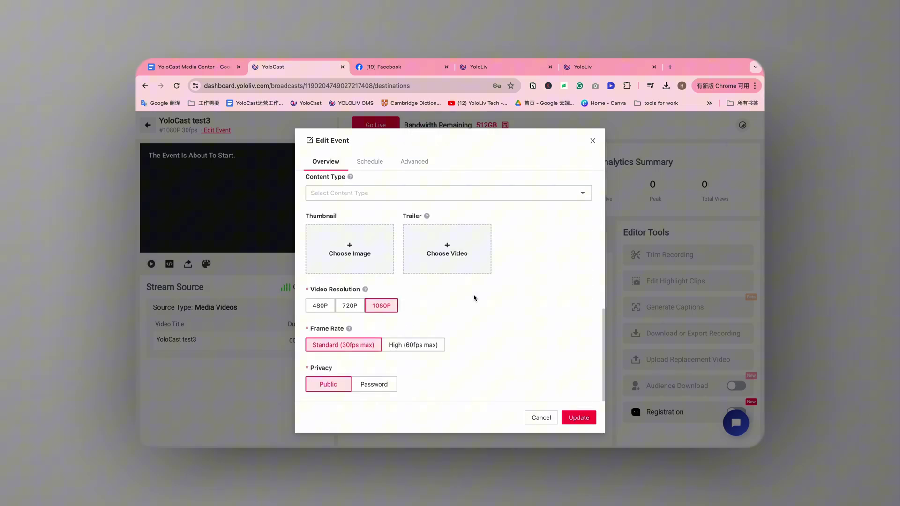
- Set the event start date to 2024-07-11 and look over the Advanced options
{"action": "left_click", "coordinate": [369, 161]}
{"action": "left_click", "coordinate": [378, 200]}
{"action": "left_click", "coordinate": [382, 263]}
{"action": "left_click", "coordinate": [415, 162]}
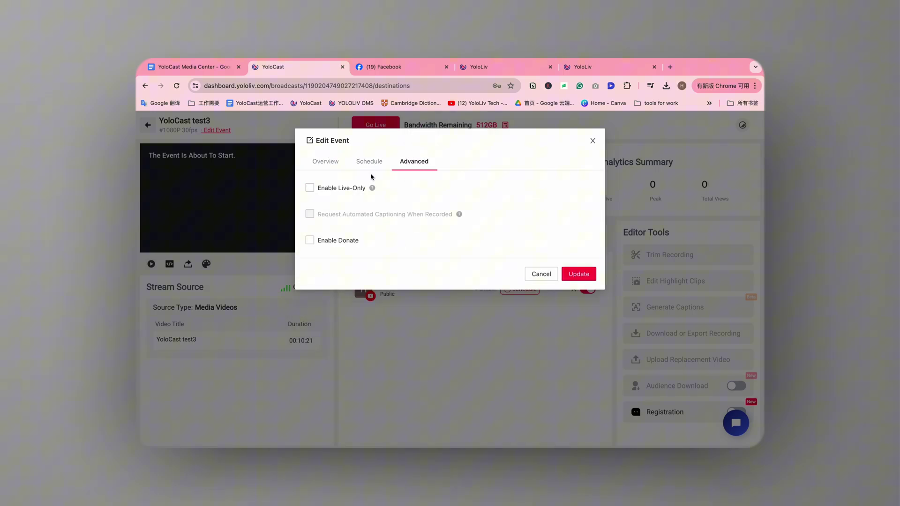
{"action": "left_click", "coordinate": [370, 162]}
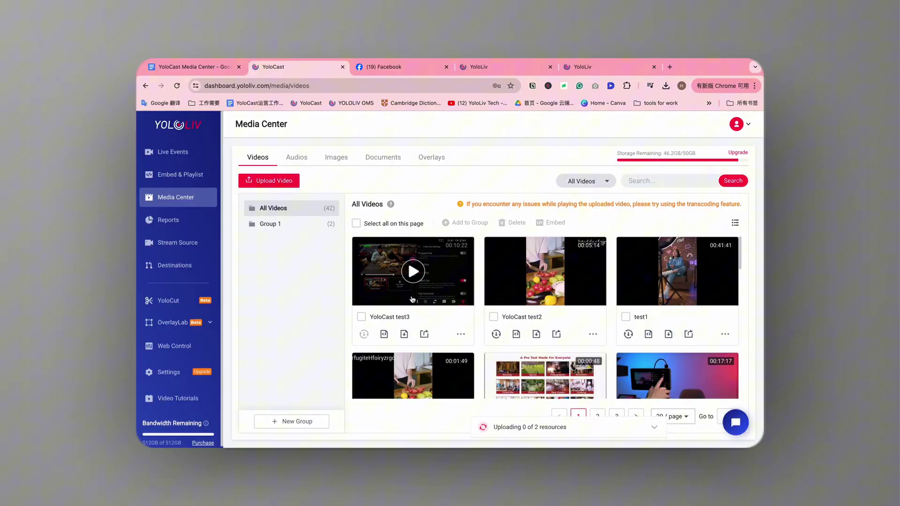
- Use YoloCast test3's more-actions menu to create a live event and confirm with Sure
{"action": "left_click", "coordinate": [461, 334]}
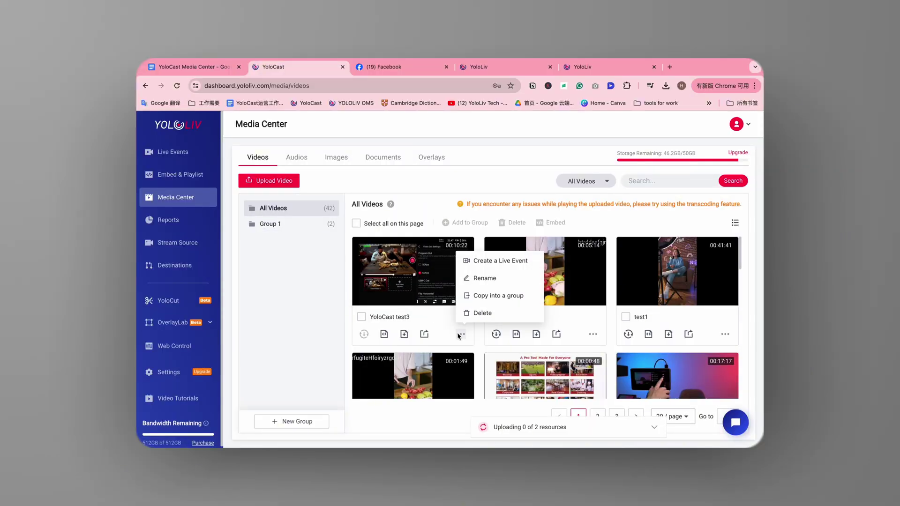
{"action": "left_click", "coordinate": [485, 261]}
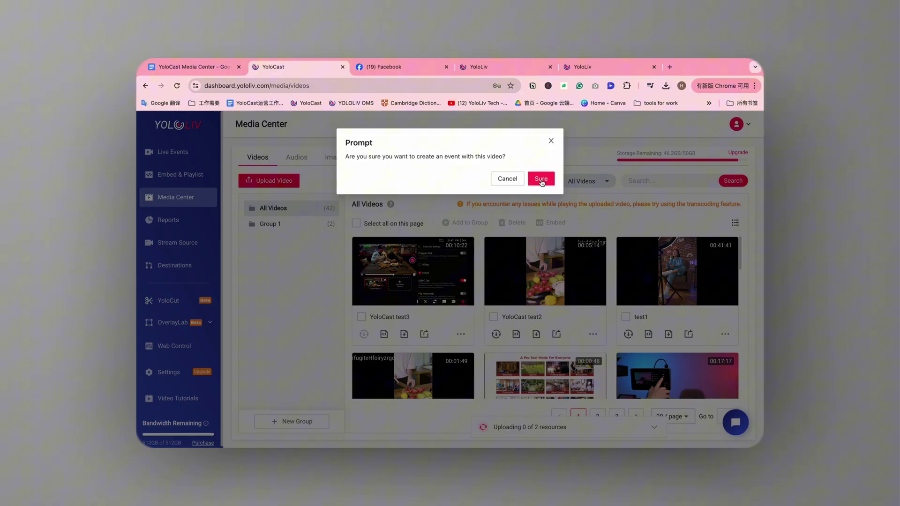
{"action": "left_click", "coordinate": [542, 181]}
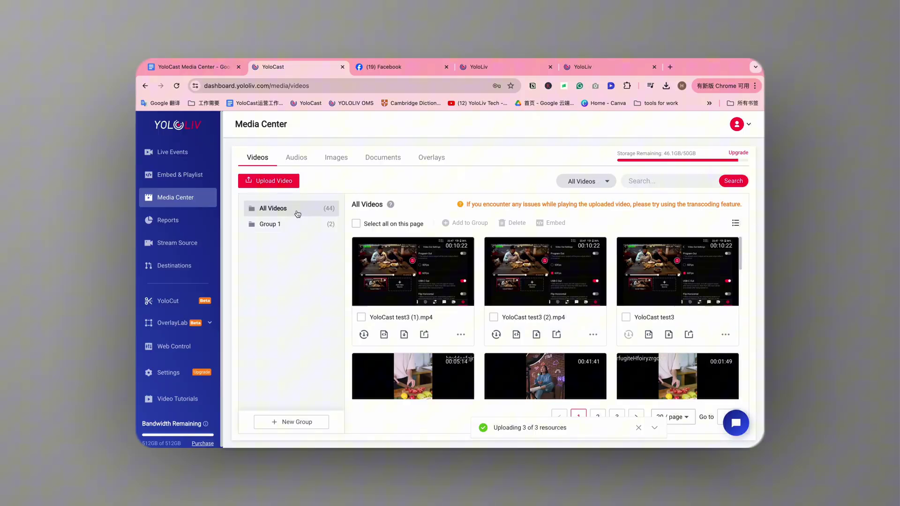
- Preview and play the embedded YoloCast test3 (1).mp4, then close the preview
{"action": "left_click", "coordinate": [384, 334]}
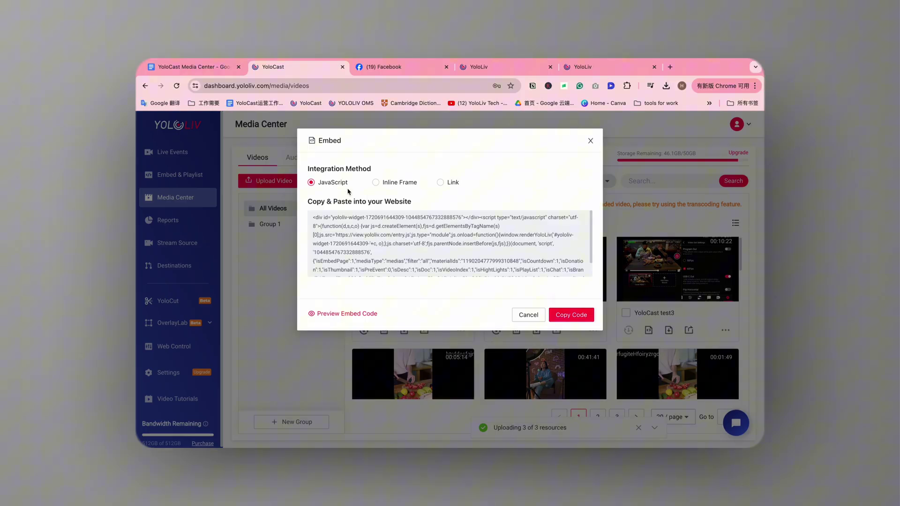
{"action": "scroll", "coordinate": [385, 254], "scroll_direction": "down", "scroll_amount": 2}
{"action": "left_click", "coordinate": [371, 313]}
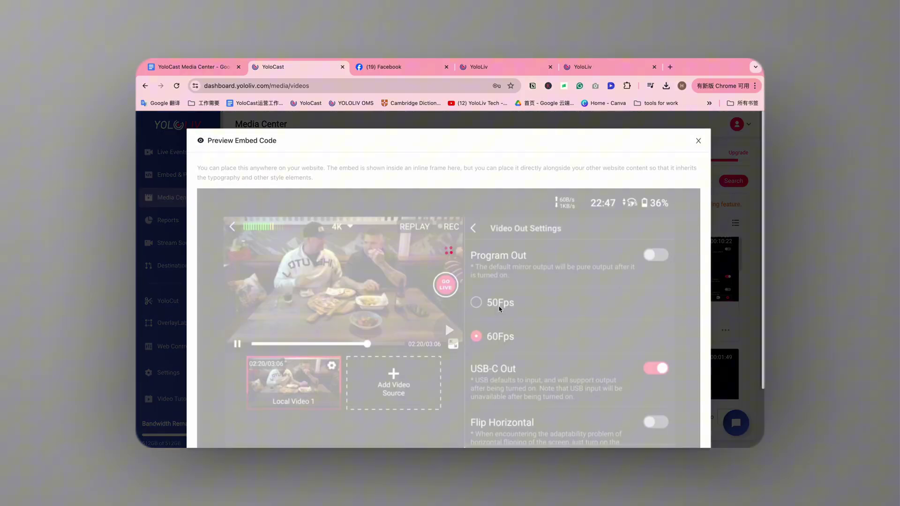
{"action": "scroll", "coordinate": [454, 257], "scroll_direction": "down", "scroll_amount": 2}
{"action": "left_click", "coordinate": [454, 258]}
{"action": "key", "text": "Escape"}
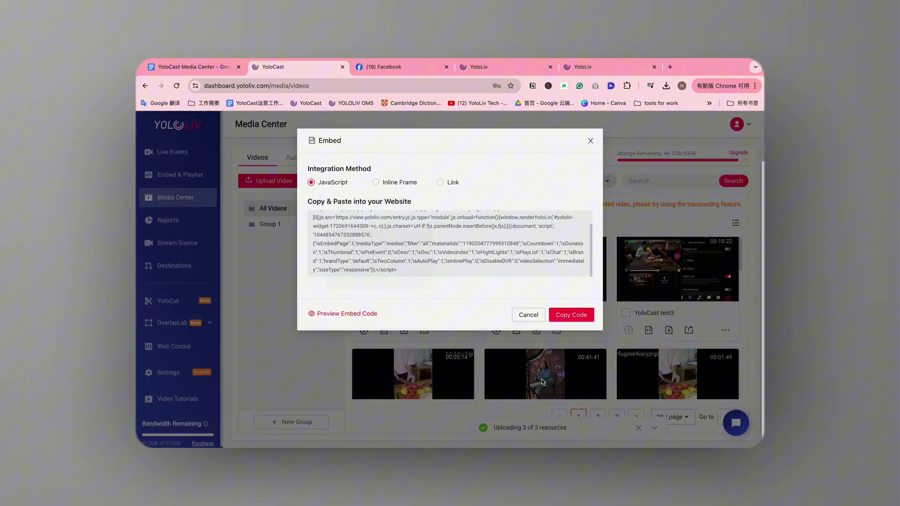
- Copy the video's shareable link, close the Embed window, and begin a new group
{"action": "left_click", "coordinate": [376, 182]}
{"action": "left_click", "coordinate": [440, 183]}
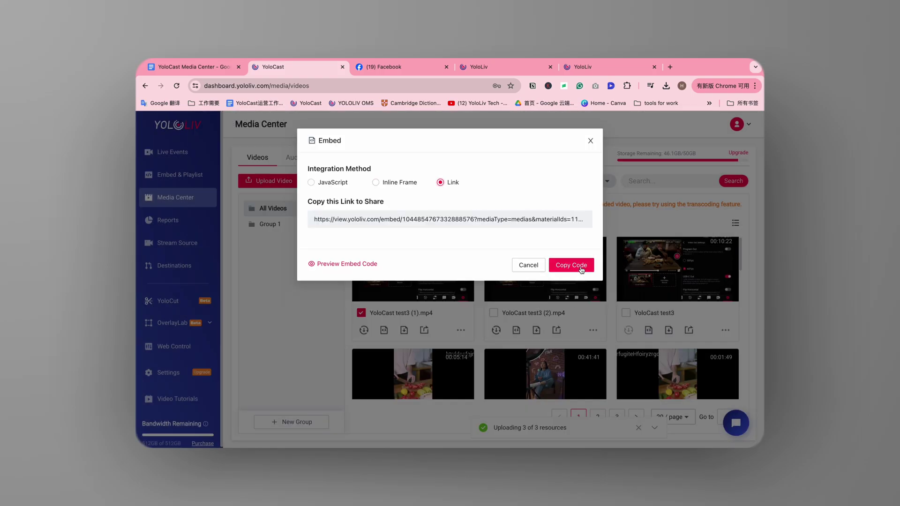
{"action": "left_click", "coordinate": [592, 142]}
{"action": "left_click", "coordinate": [292, 422]}
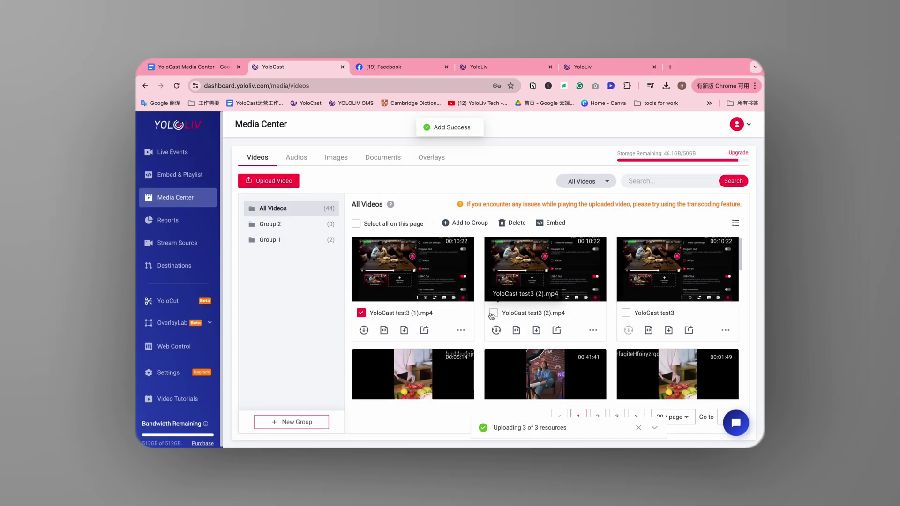
- Add YoloCast test3 (2).mp4 and YoloCast test3 to Group 2, then view Group 2
{"action": "left_click", "coordinate": [492, 313]}
{"action": "left_click", "coordinate": [626, 313]}
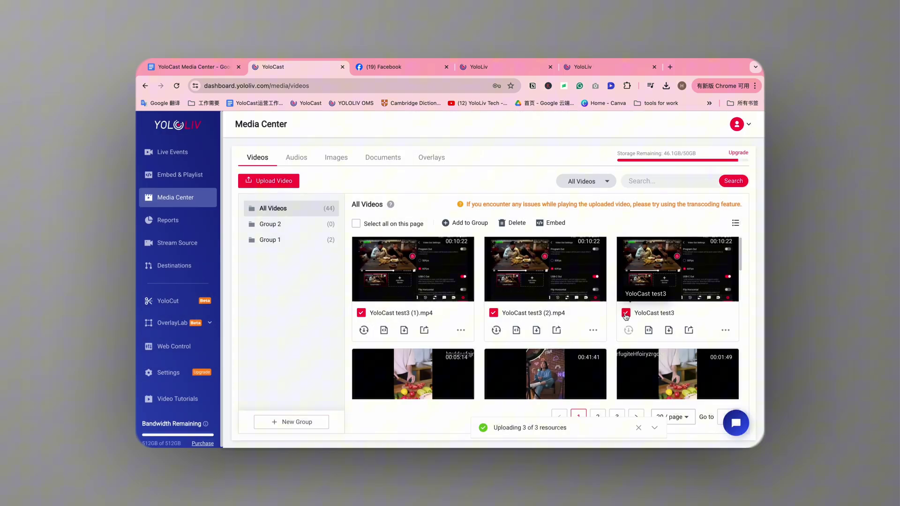
{"action": "scroll", "coordinate": [386, 359], "scroll_direction": "down", "scroll_amount": 2}
{"action": "scroll", "coordinate": [453, 345], "scroll_direction": "up", "scroll_amount": 2}
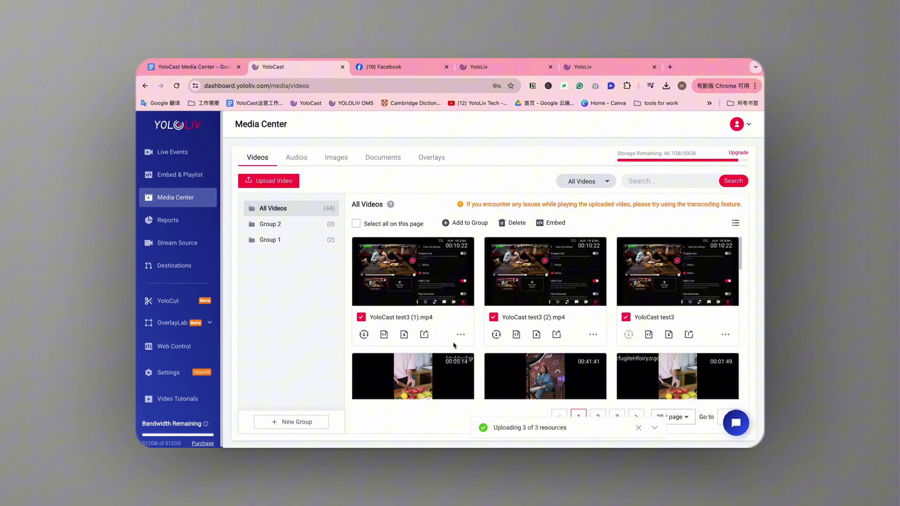
{"action": "left_click", "coordinate": [465, 223]}
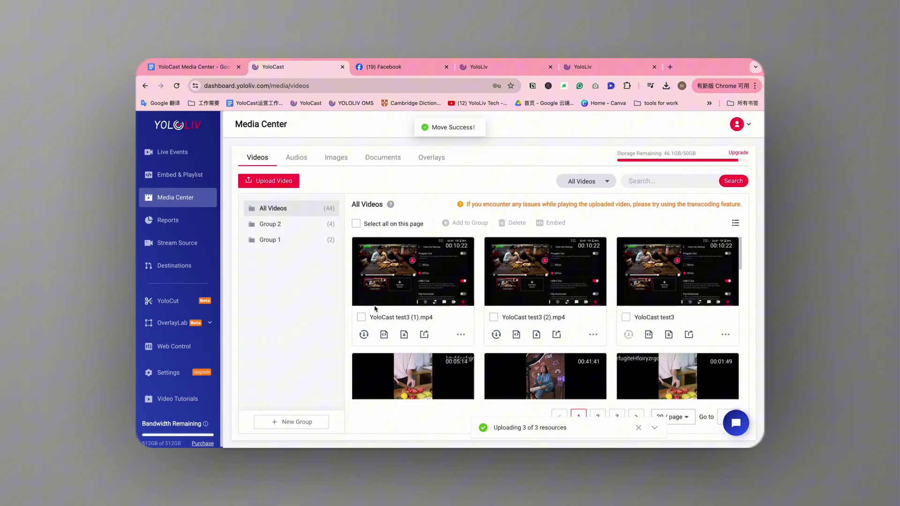
{"action": "left_click", "coordinate": [282, 224]}
- Preview Group 2's embedded playlist, playing YoloCast test3 (1).mp4 from it
{"action": "left_click", "coordinate": [552, 223]}
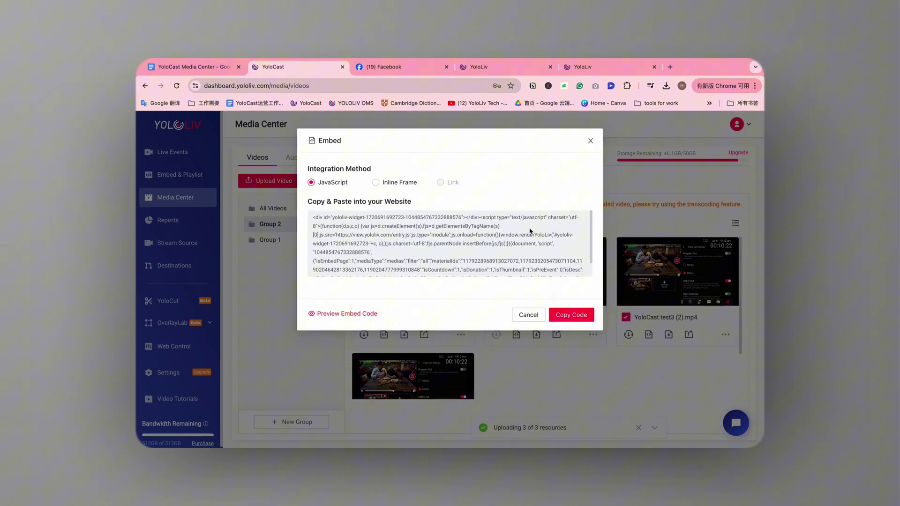
{"action": "left_click", "coordinate": [345, 316]}
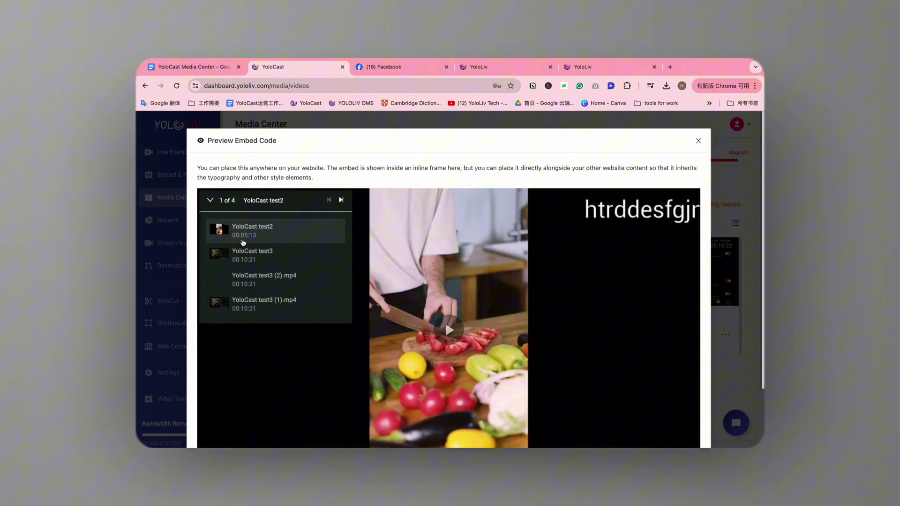
{"action": "left_click", "coordinate": [262, 251]}
{"action": "left_click", "coordinate": [264, 302]}
{"action": "scroll", "coordinate": [676, 426], "scroll_direction": "down", "scroll_amount": 2}
{"action": "left_click", "coordinate": [676, 425]}
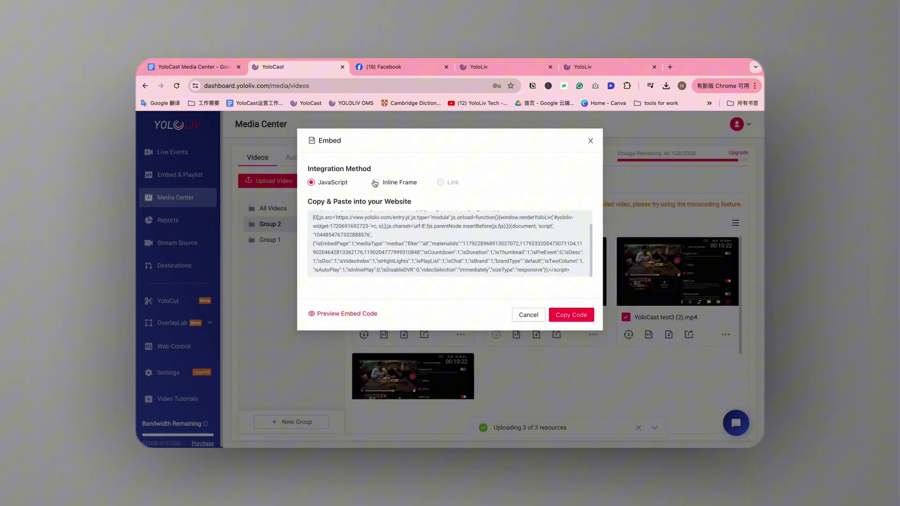
- Copy the group's Inline Frame embed code and close the Embed window
{"action": "left_click", "coordinate": [376, 182]}
{"action": "left_click", "coordinate": [572, 315]}
{"action": "left_click", "coordinate": [591, 142]}
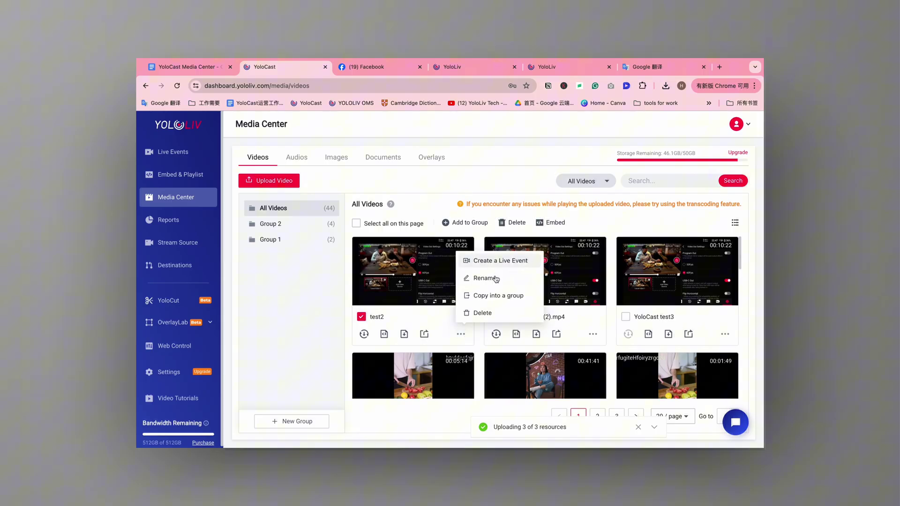
- Rename test2 to Yolocast 2, create Group 3, copy 20 videos into it, and view it
{"action": "left_click", "coordinate": [497, 275]}
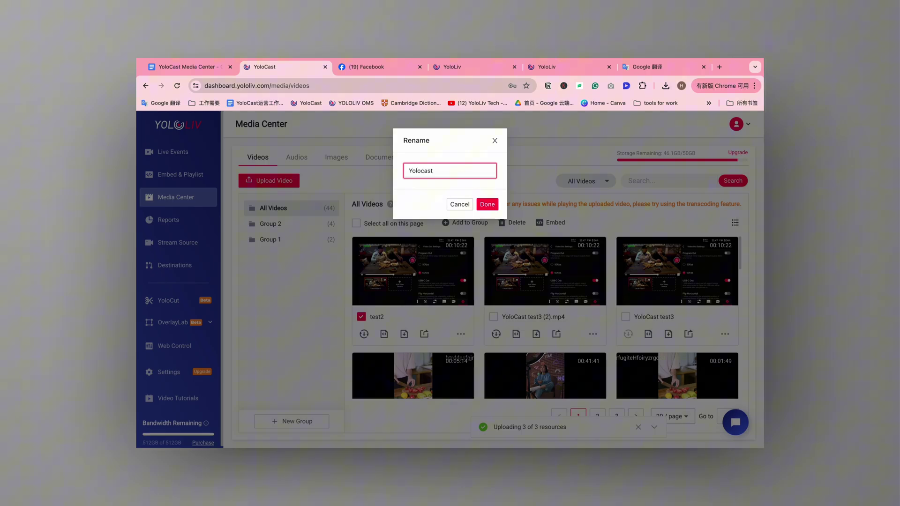
{"action": "left_click", "coordinate": [487, 205]}
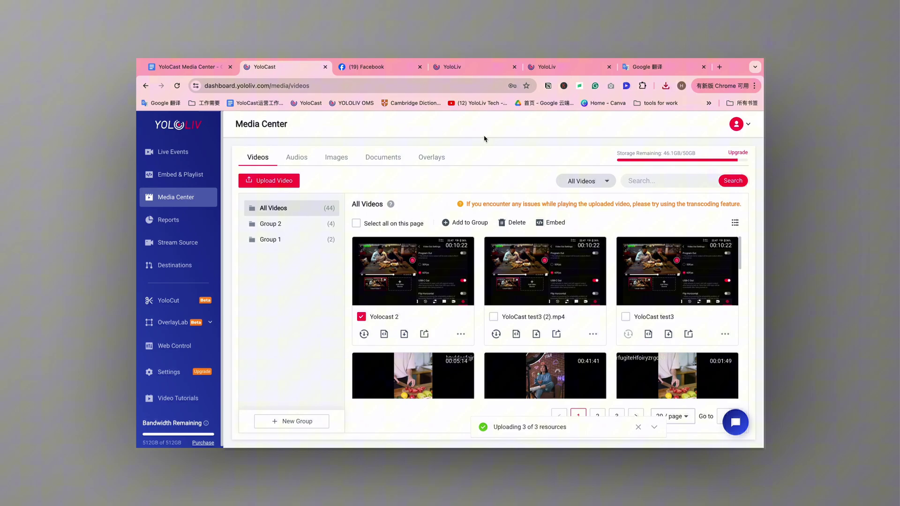
{"action": "left_click", "coordinate": [292, 421]}
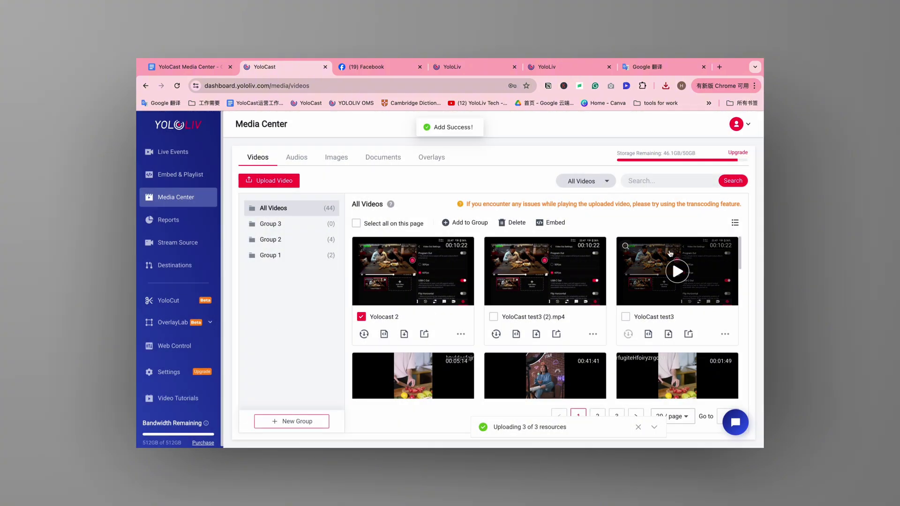
{"action": "left_click", "coordinate": [735, 222]}
{"action": "left_click", "coordinate": [465, 222]}
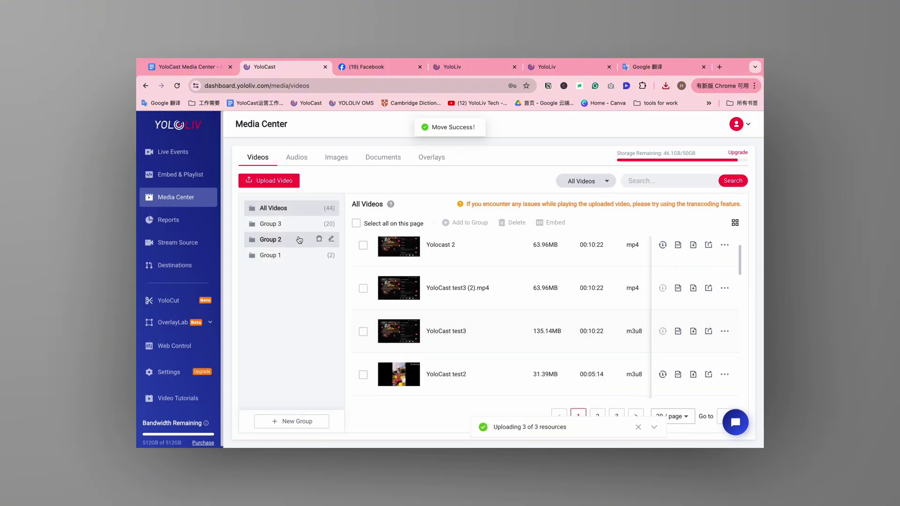
{"action": "left_click", "coordinate": [270, 224]}
{"action": "left_click", "coordinate": [356, 223]}
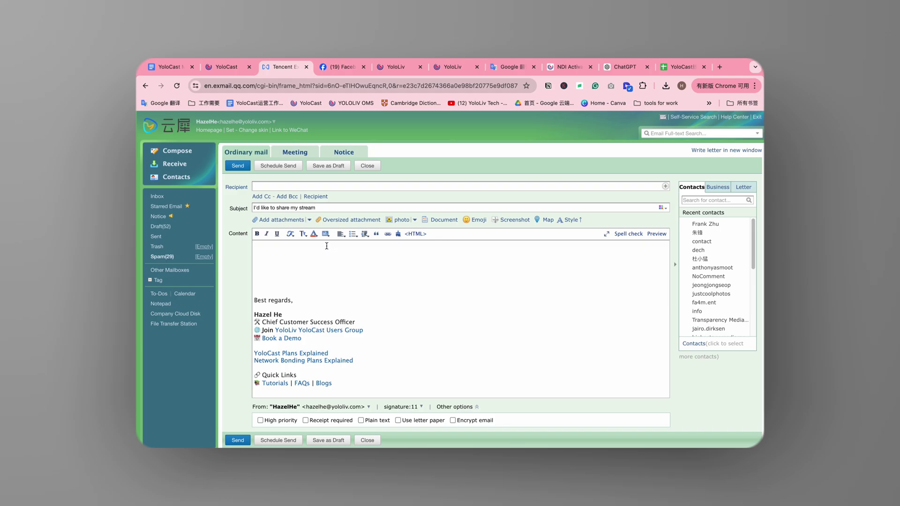
- Select Yolocast 2's pasted viewable link, then start transcoding YoloCast test3 (2).mp4
{"action": "left_click_drag", "start_coordinate": [424, 246], "coordinate": [256, 245]}
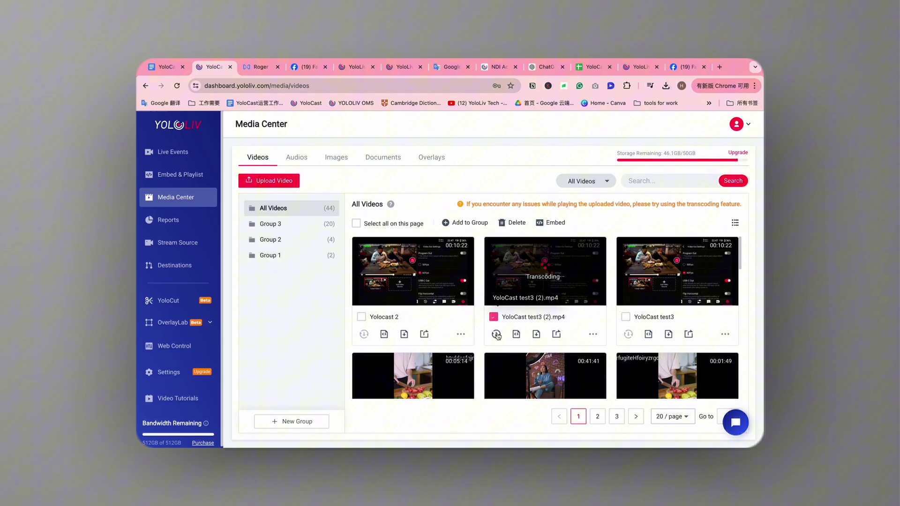
{"action": "left_click", "coordinate": [496, 334]}
{"action": "left_click", "coordinate": [530, 191]}
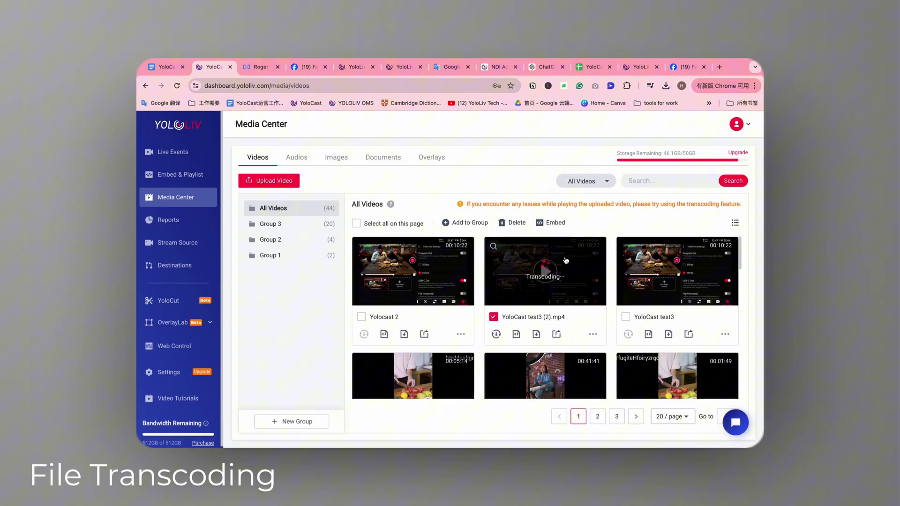
{"action": "mouse_move", "coordinate": [537, 334]}
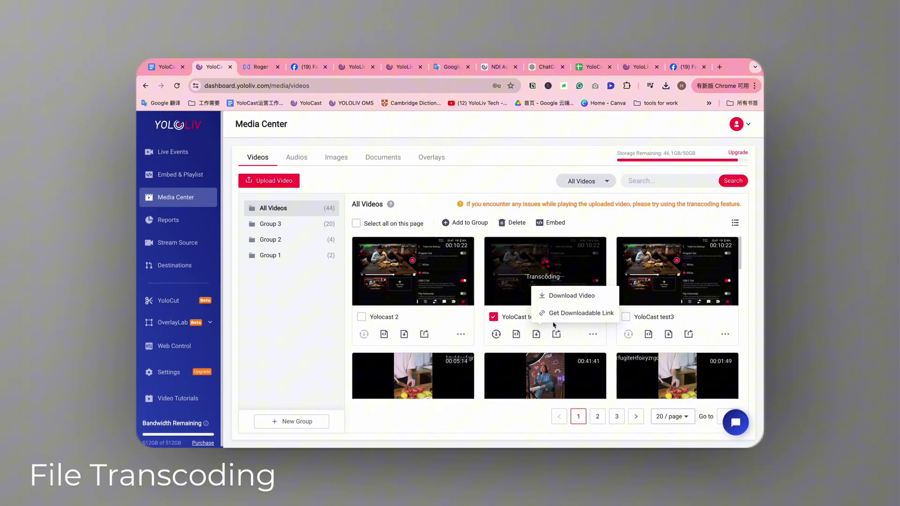
{"action": "left_click", "coordinate": [557, 314]}
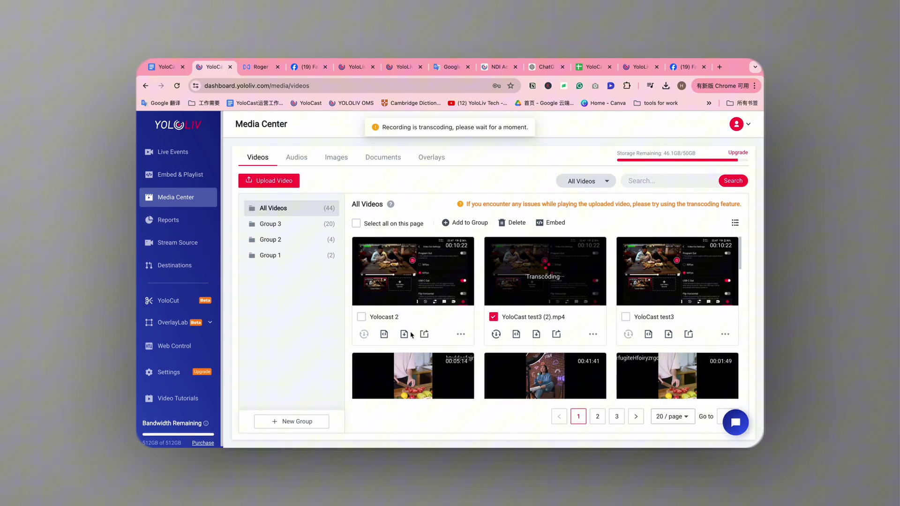
- Copy a downloadable link for the Yolocast 2 video
{"action": "left_click", "coordinate": [422, 313]}
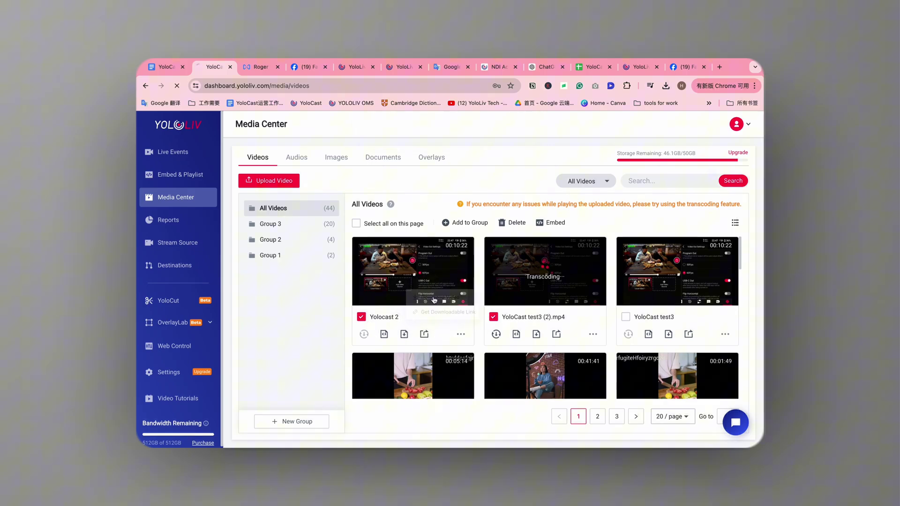
{"action": "mouse_move", "coordinate": [407, 337]}
{"action": "left_click", "coordinate": [417, 313]}
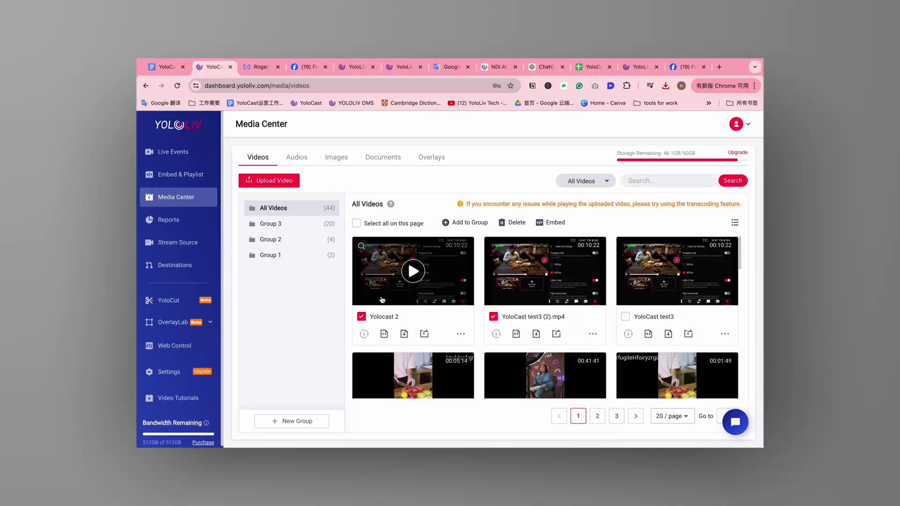
- In list view, tick Yolocast 2, YoloCast test3 (2).mp4 and YoloCast test3, then delete them
{"action": "left_click", "coordinate": [357, 223]}
{"action": "left_click", "coordinate": [357, 223]}
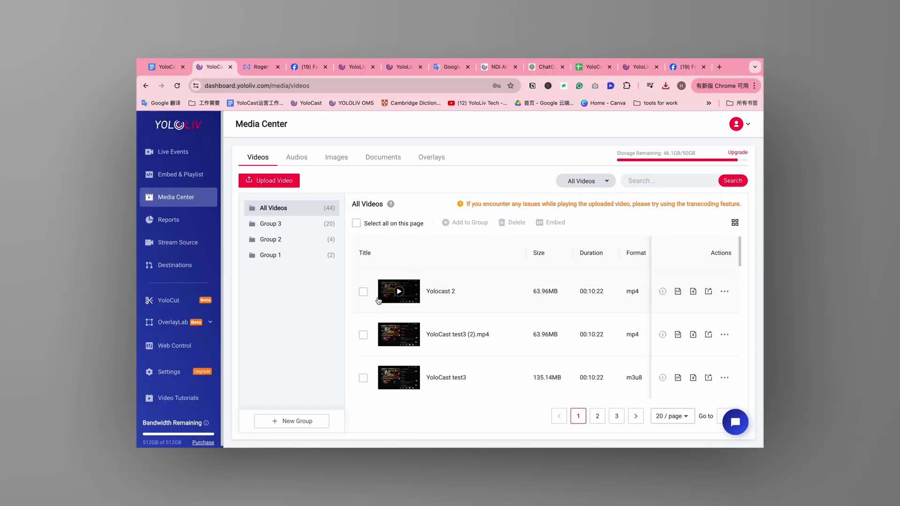
{"action": "left_click", "coordinate": [363, 377]}
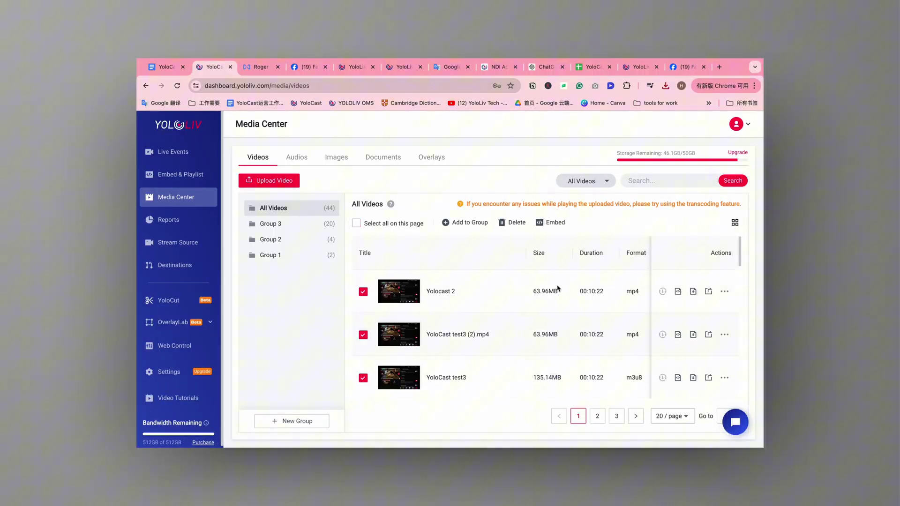
{"action": "left_click", "coordinate": [506, 223]}
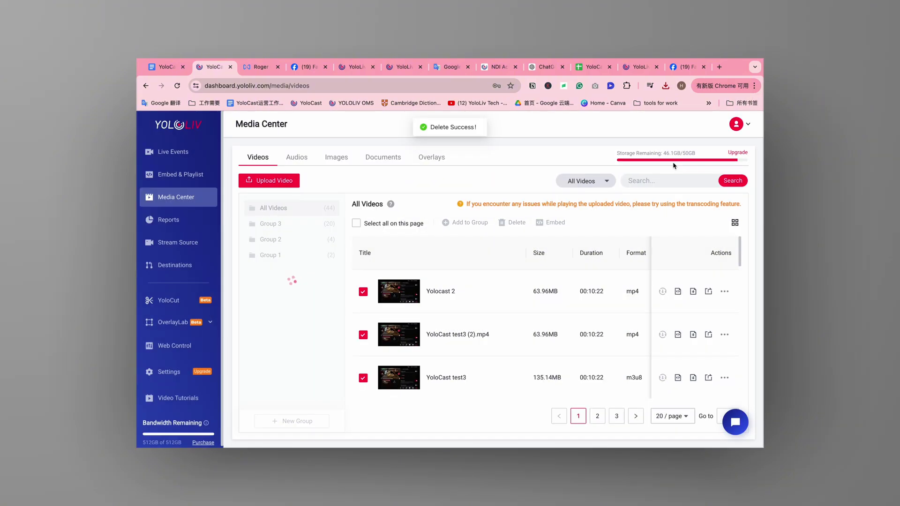